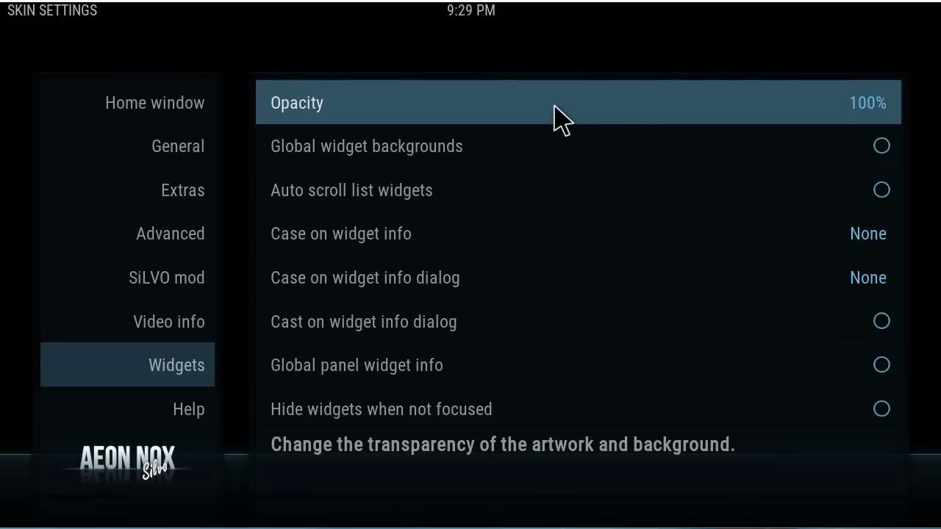
- Change widget opacity to 50% and back out of the skin settings
scroll(397, 335, "down", 3)
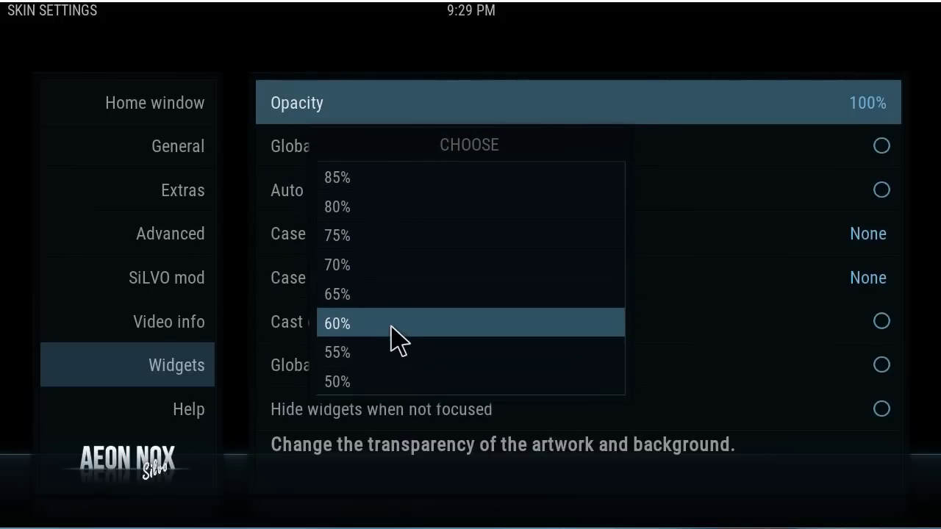
left_click(373, 382)
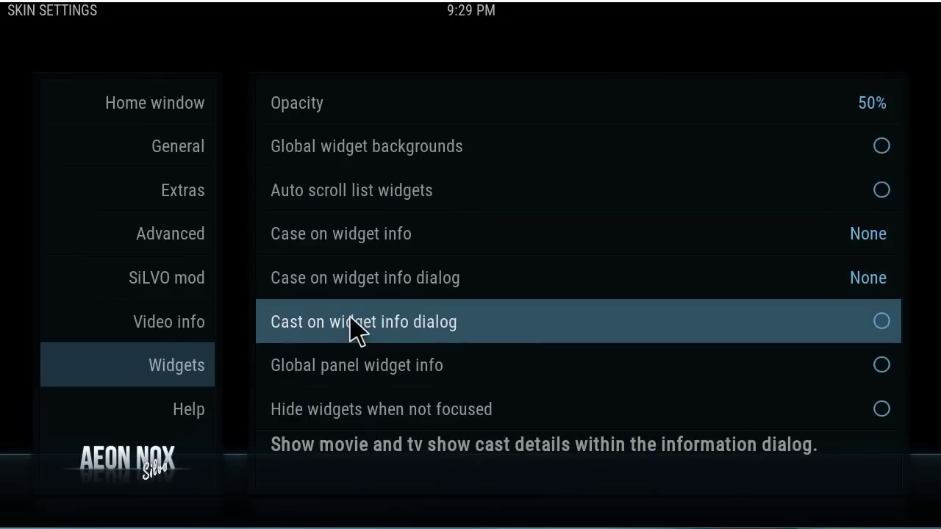
key("Escape")
key("Escape")
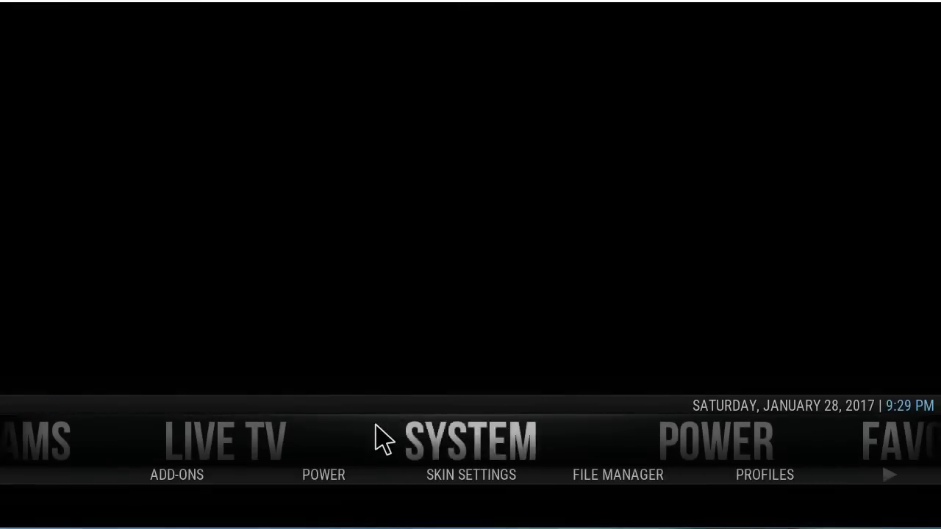
scroll(377, 430, "down", 5)
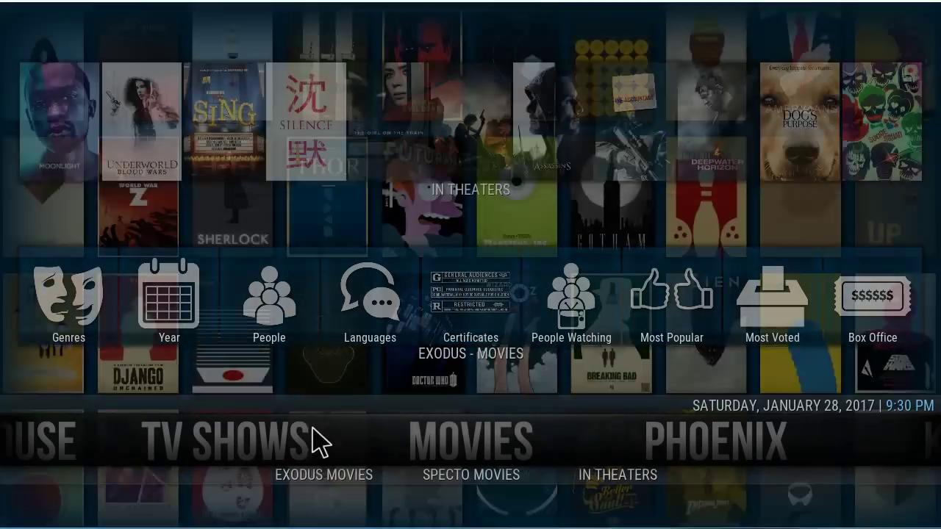
scroll(465, 460, "down", 1)
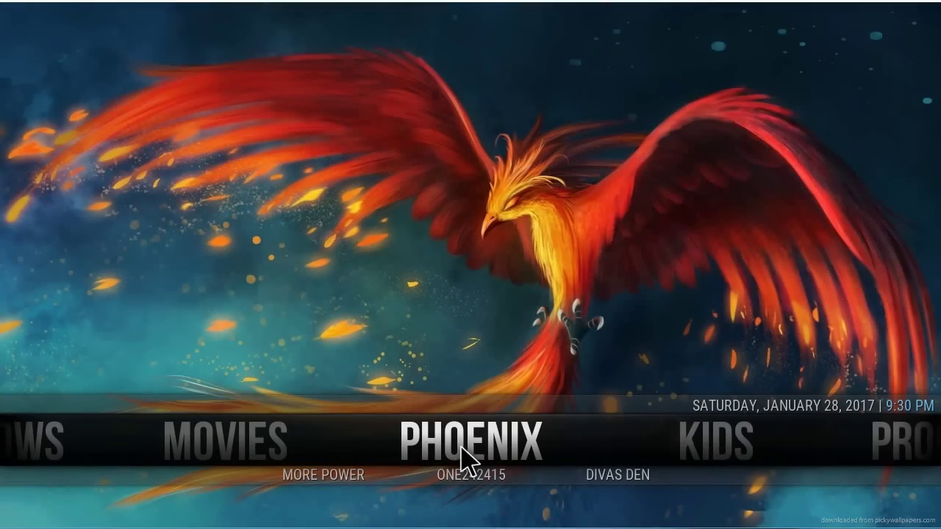
scroll(462, 448, "down", 2)
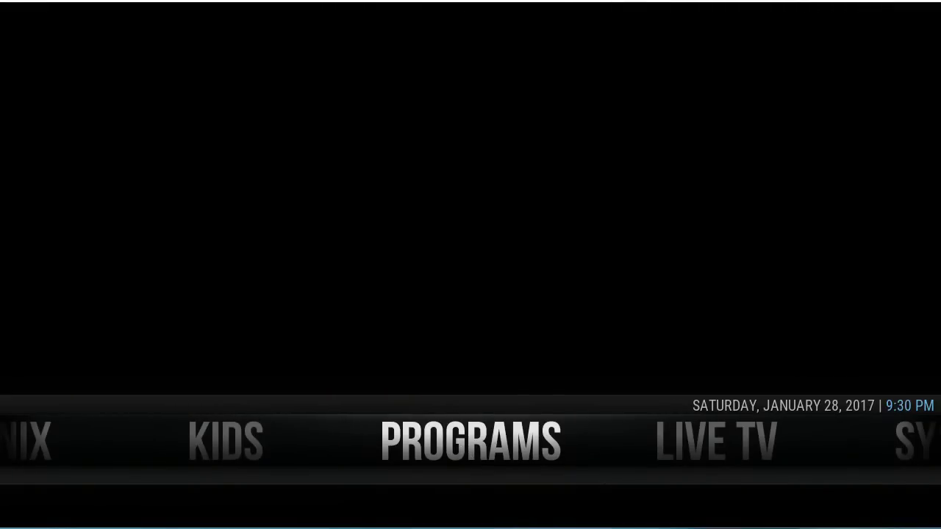
scroll(474, 462, "down", 2)
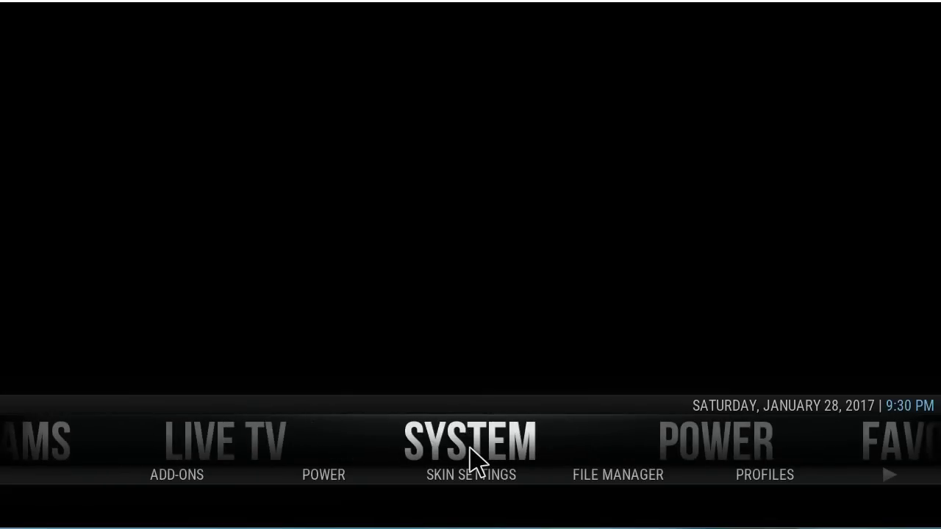
left_click(470, 446)
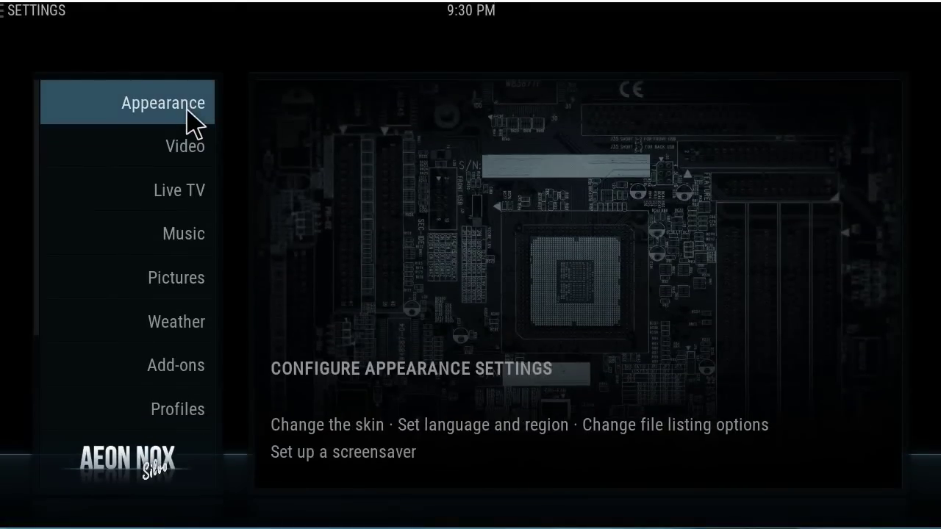
- Restore widget opacity to 100% under Appearance > Skin Settings, then return home
left_click(187, 111)
left_click(382, 151)
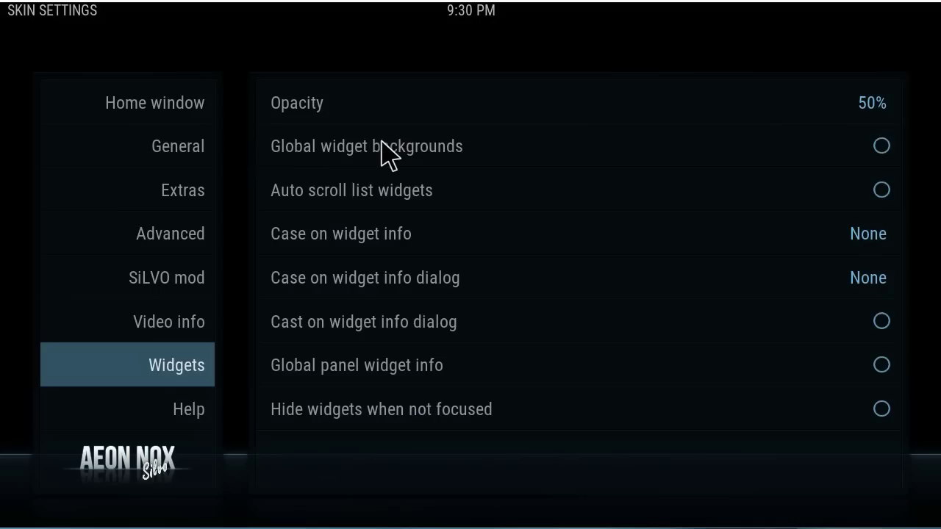
left_click(485, 103)
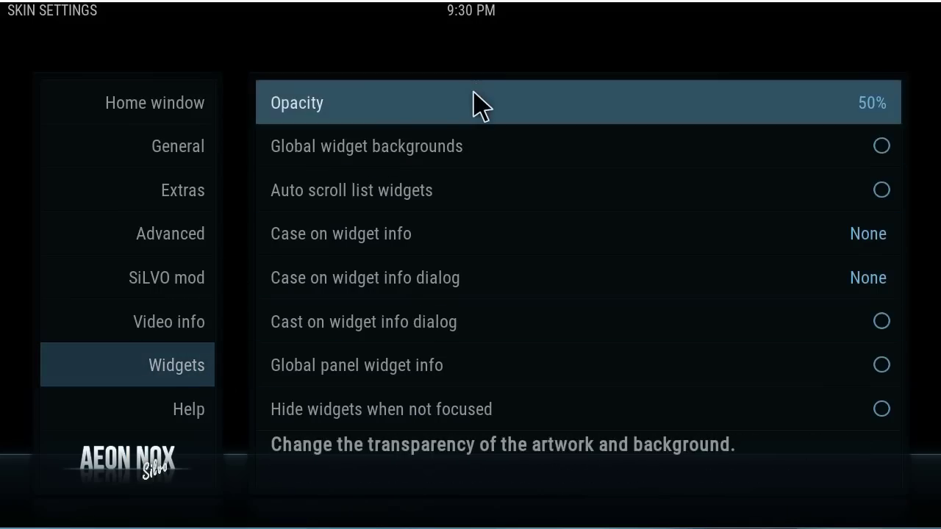
scroll(394, 215, "up", 3)
scroll(393, 214, "up", 1)
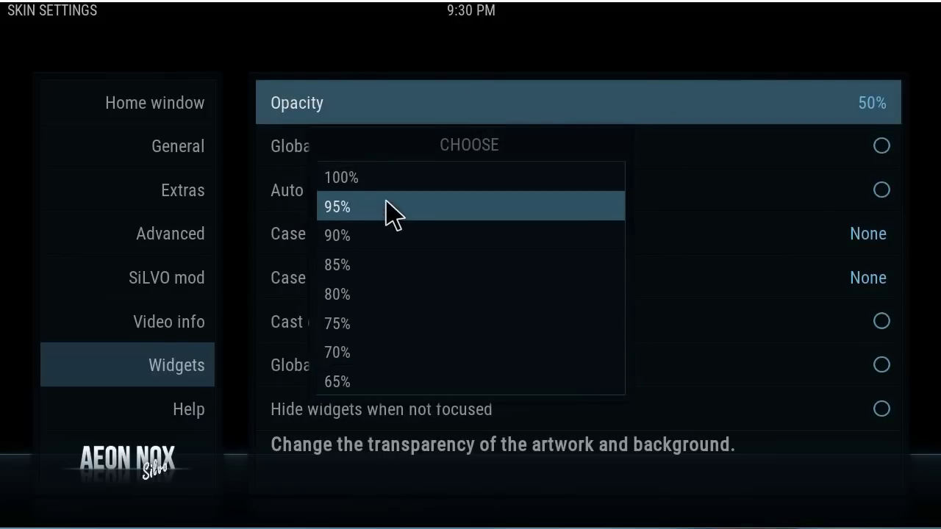
left_click(377, 185)
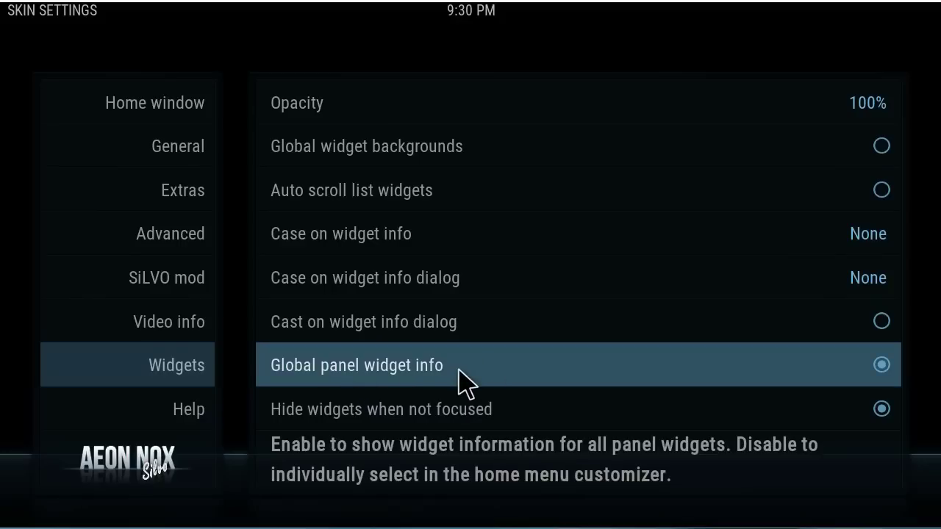
key("Escape")
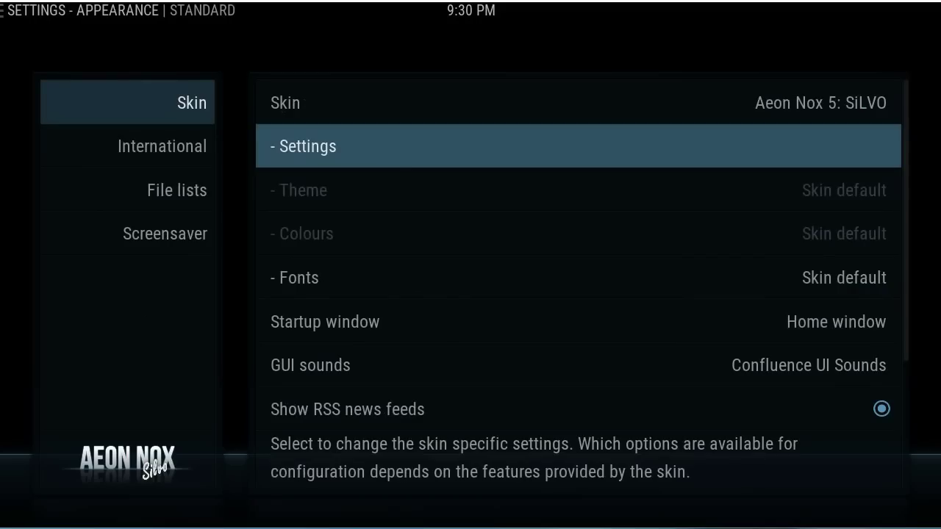
key("Escape")
key("Escape")
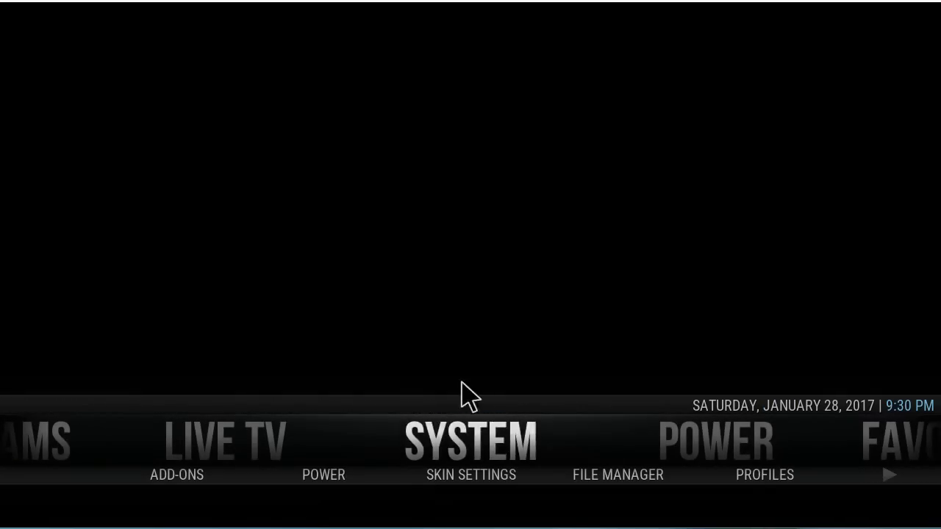
- Browse to Movies and bring up its Exodus Movies and In Theaters widgets
scroll(492, 448, "down", 4)
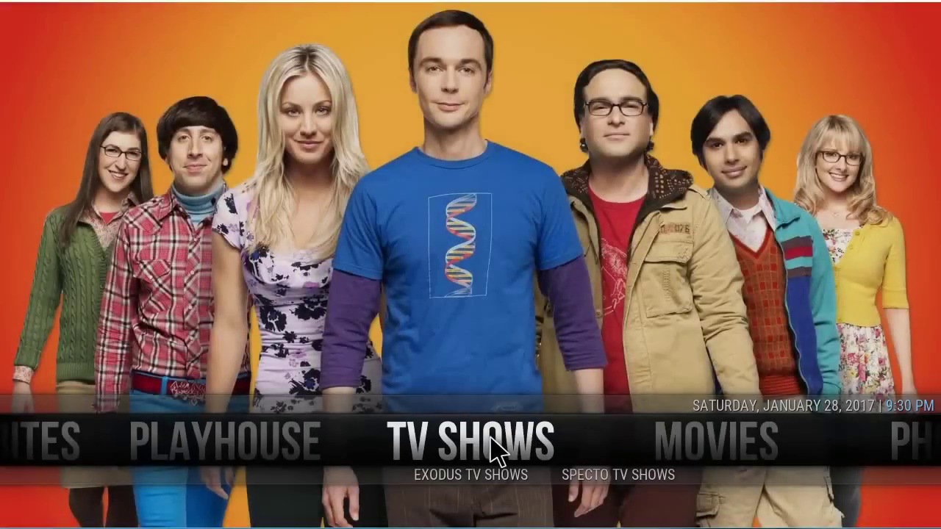
scroll(492, 448, "down", 1)
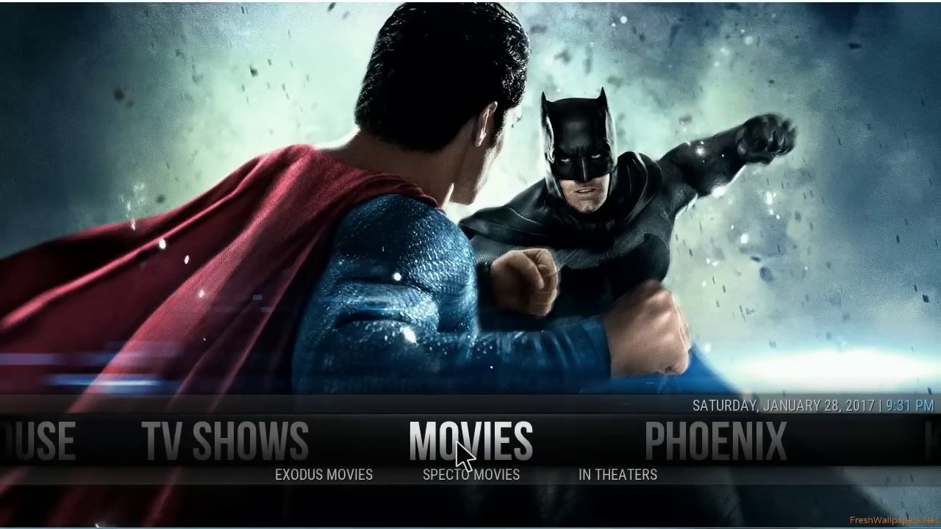
key("Up")
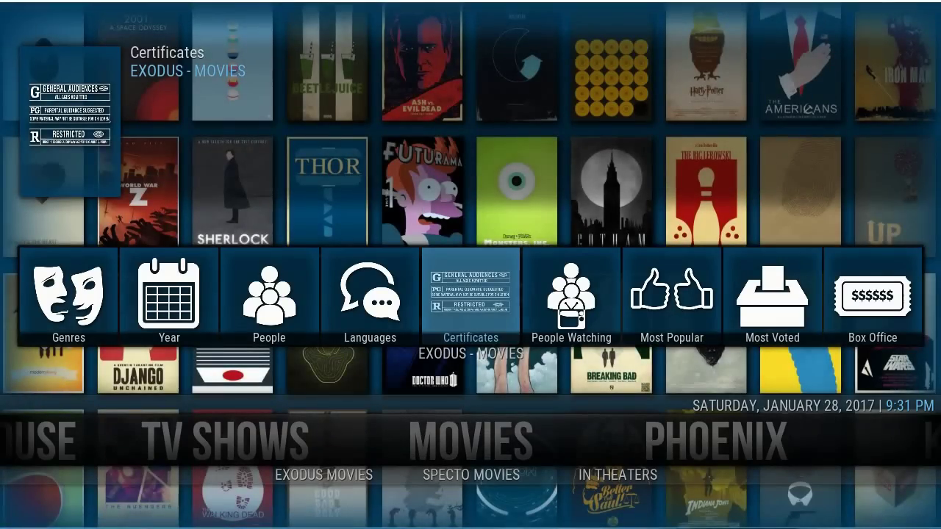
key("Up")
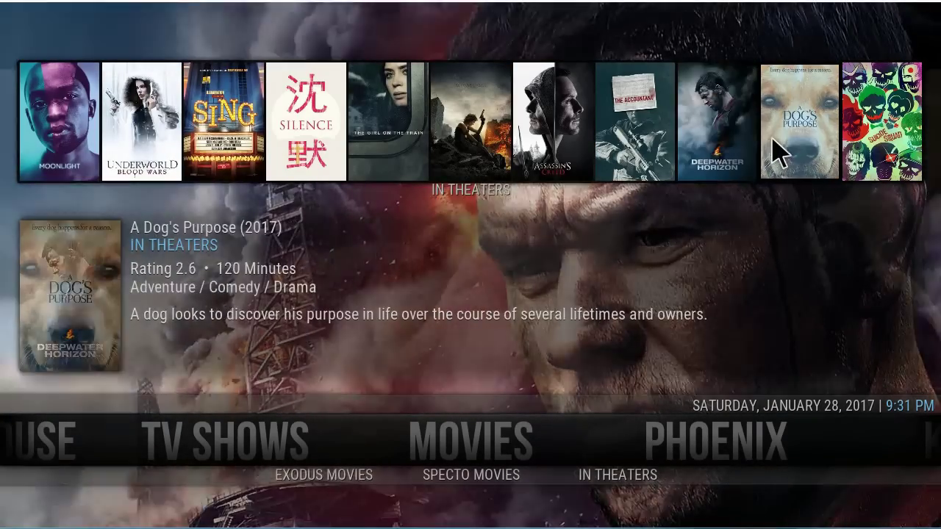
- Scroll through the remaining Movies widgets, then reopen the skin settings from System
scroll(404, 151, "down", 1)
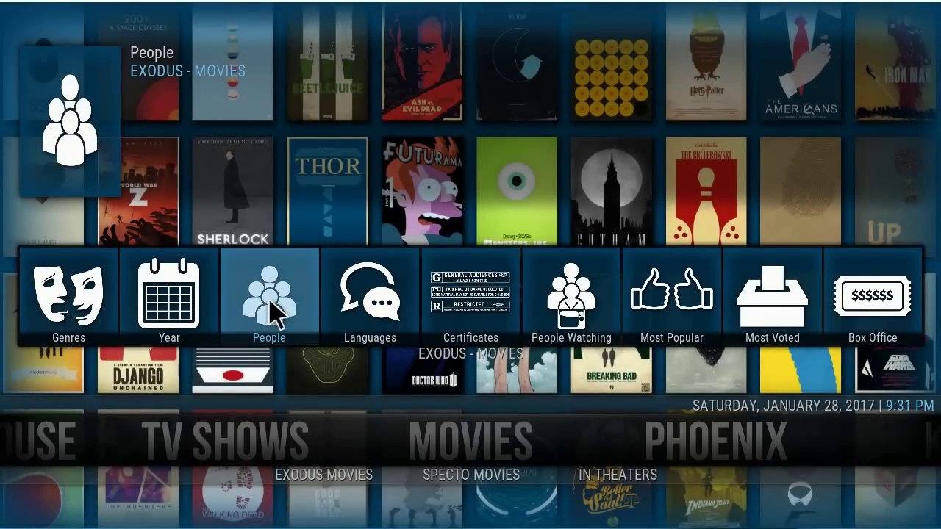
scroll(472, 462, "down", 4)
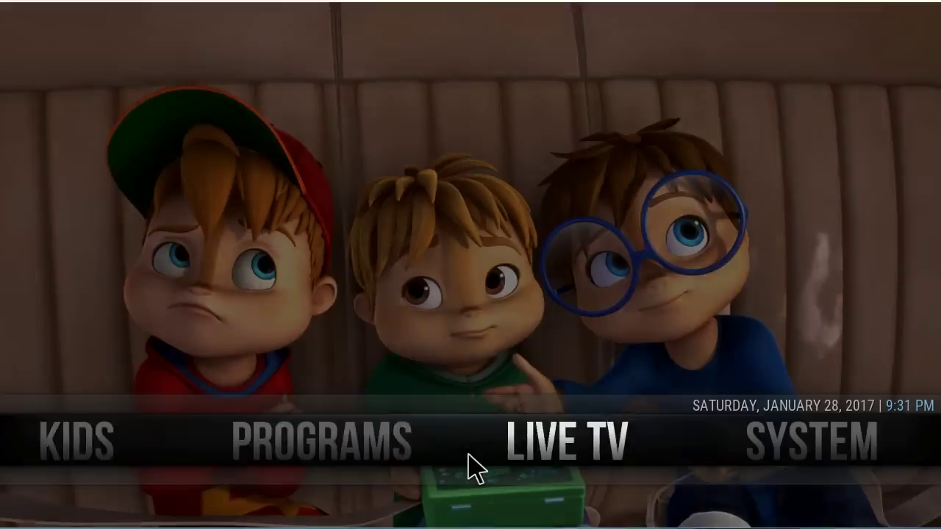
scroll(473, 462, "down", 3)
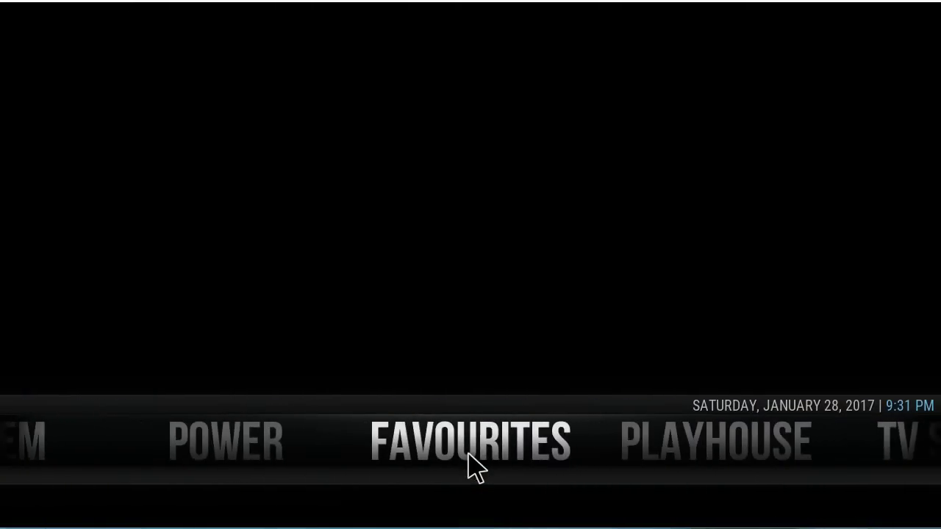
scroll(471, 454, "down", 2)
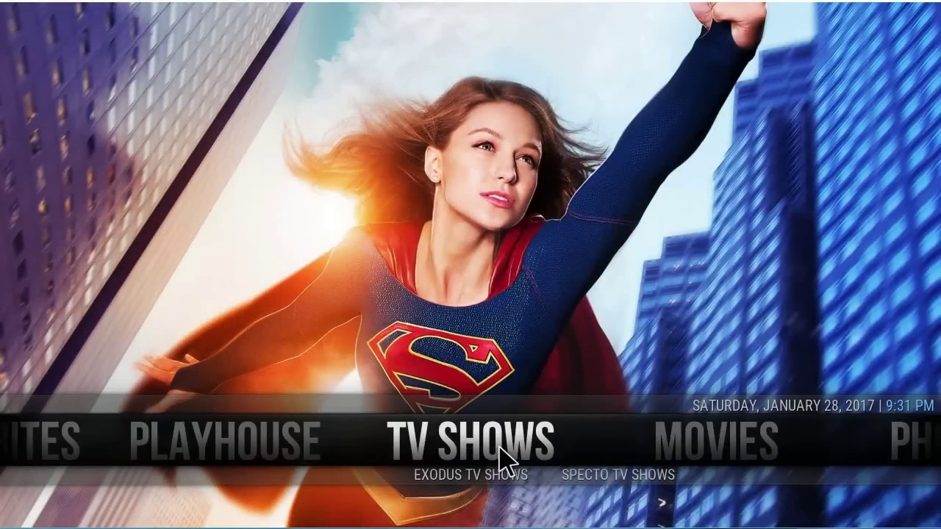
scroll(500, 448, "down", 5)
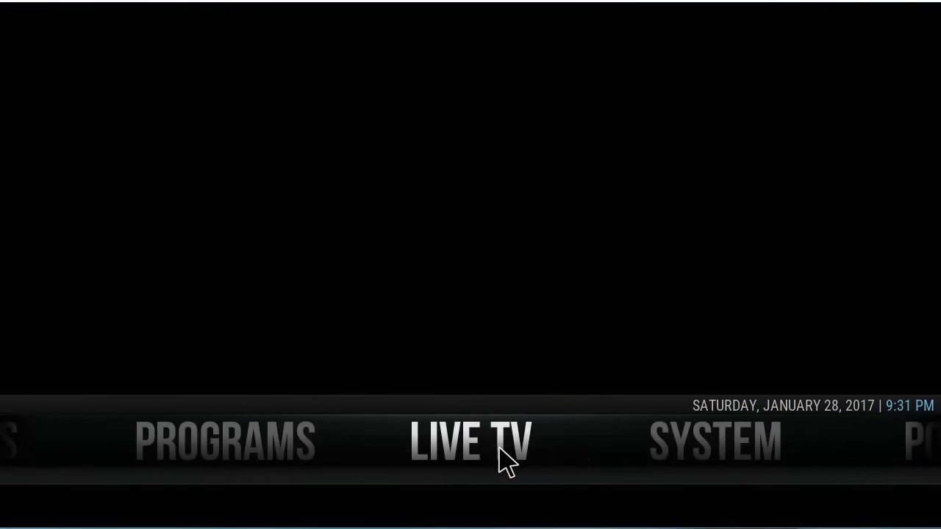
scroll(507, 460, "up", 3)
scroll(507, 460, "down", 4)
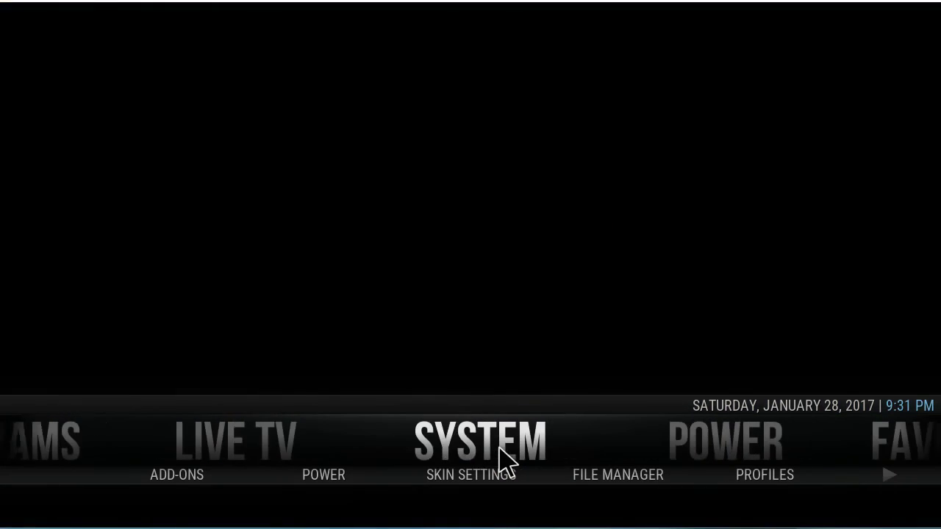
left_click(479, 478)
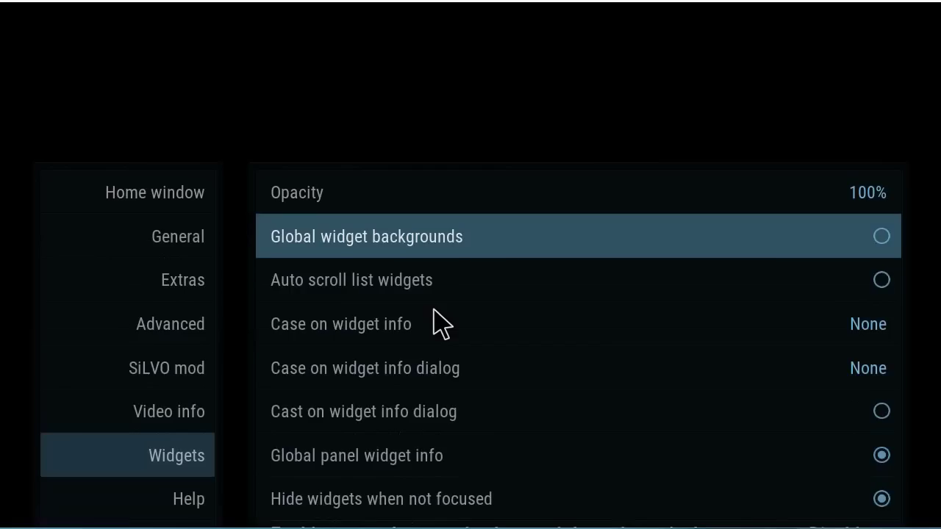
- Open the Aeon Nox main menu setup and select the TV Shows item
mouse_move(181, 118)
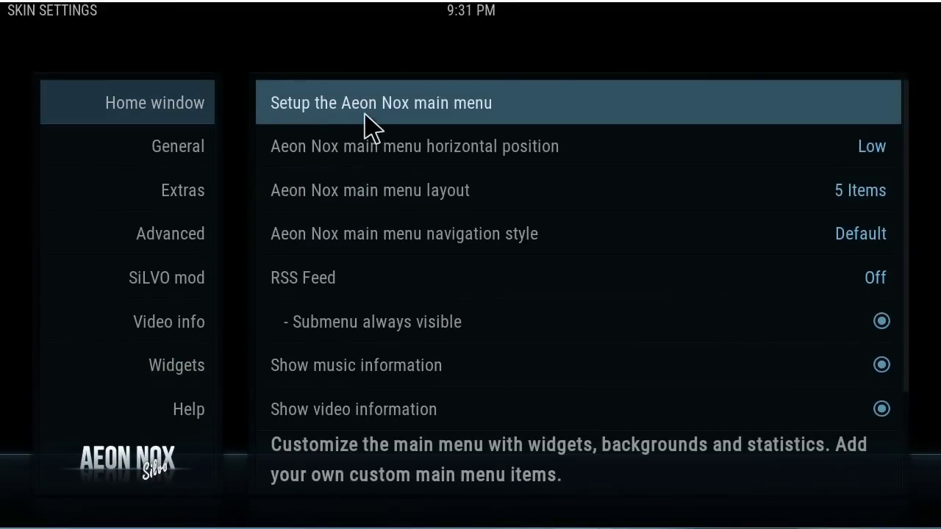
left_click(365, 118)
mouse_move(188, 147)
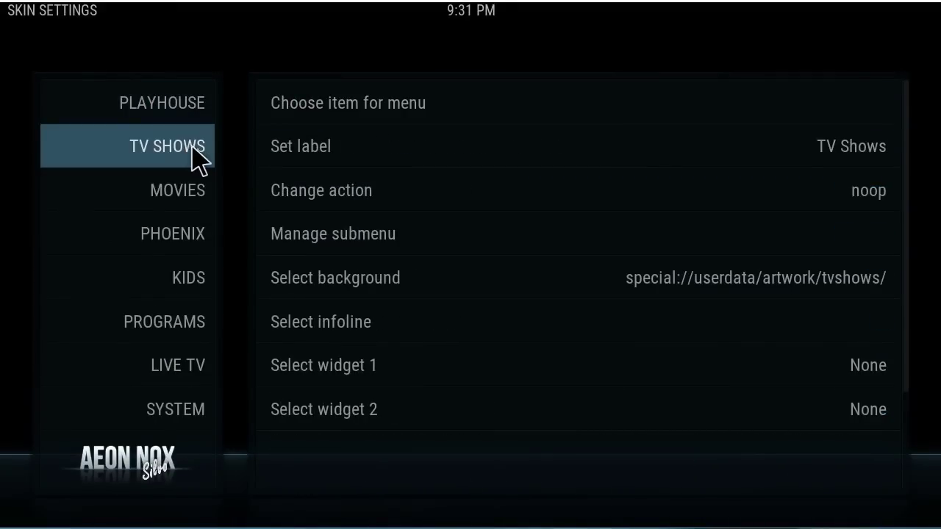
mouse_move(206, 189)
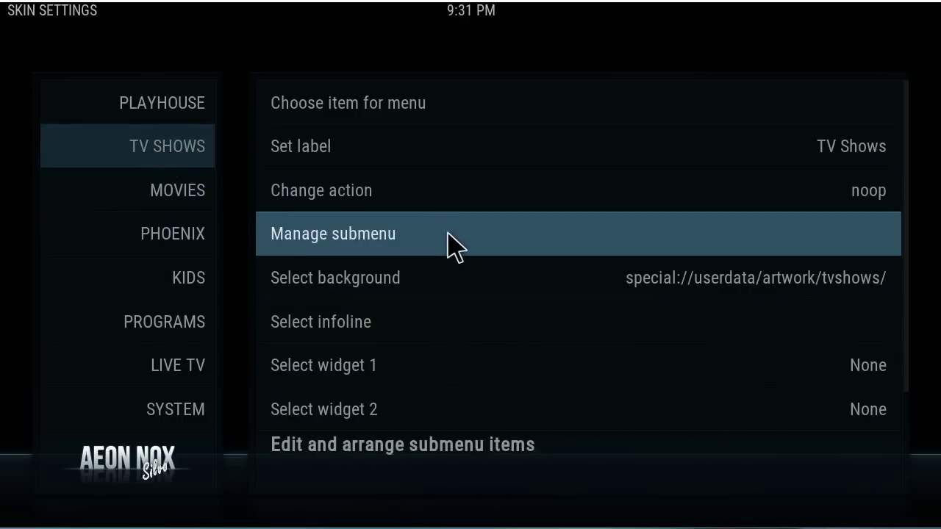
- Make TV Shows widget 1 a Panel and bring up its Select Widget list
left_click(467, 361)
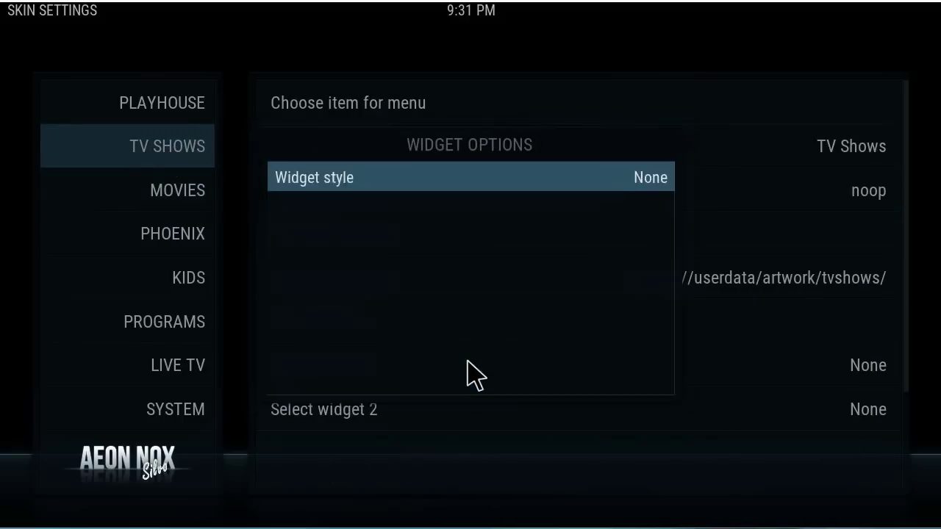
left_click(370, 182)
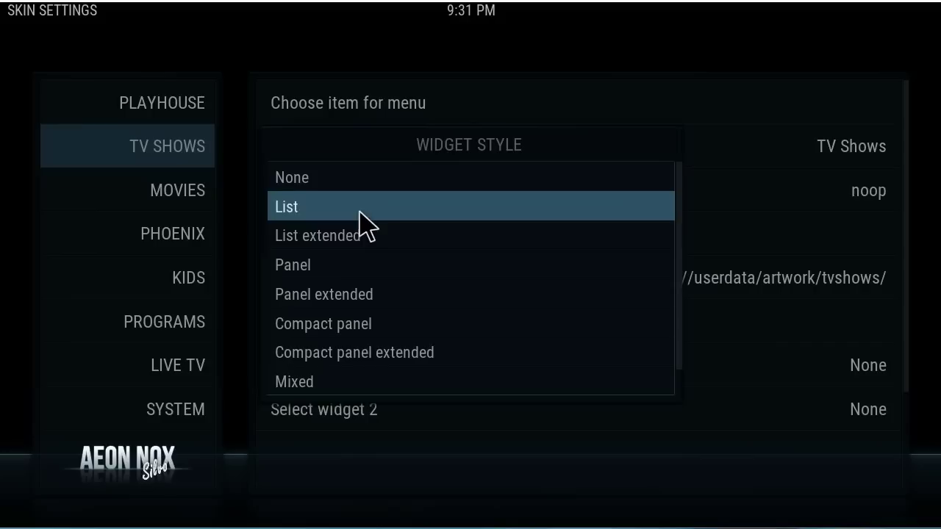
left_click(335, 266)
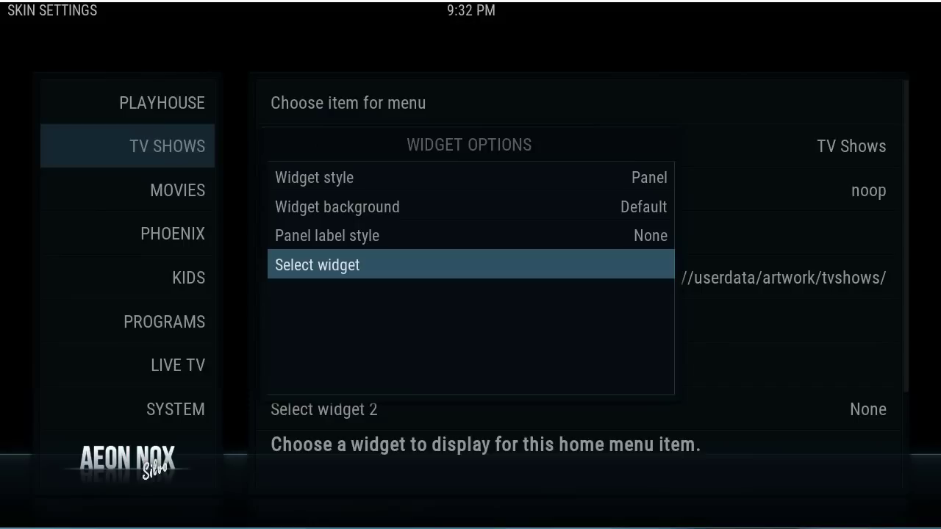
left_click(390, 279)
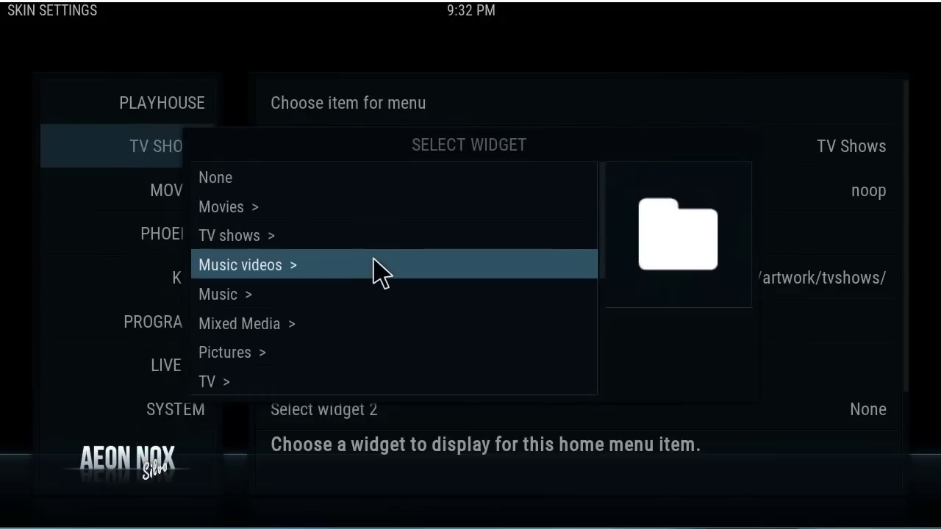
- Browse Add-On > Video Add-On > Specto > TV Shows as the widget source
scroll(331, 298, "down", 6)
scroll(288, 361, "down", 2)
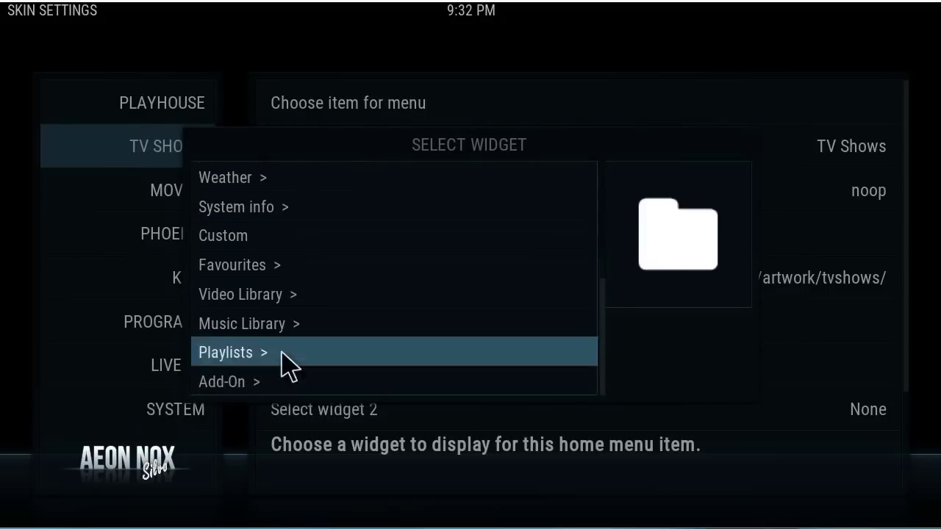
left_click(240, 383)
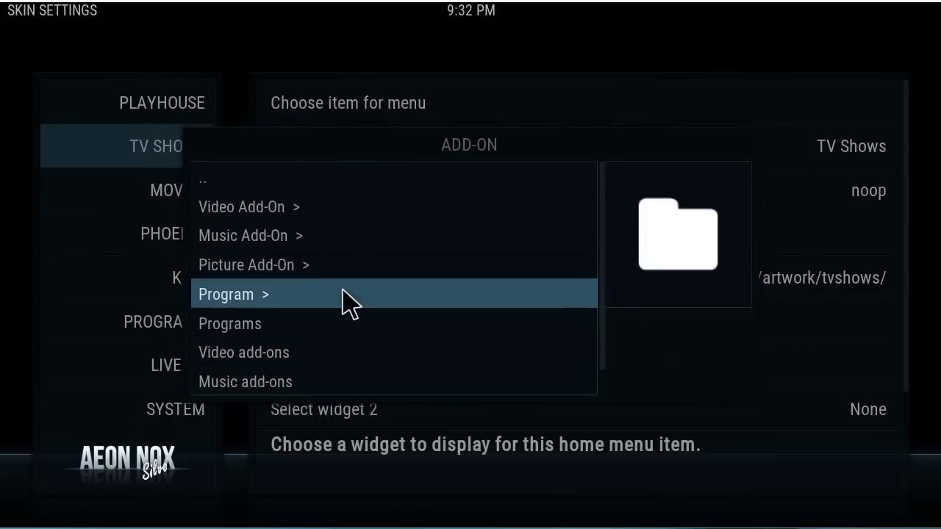
left_click(278, 215)
scroll(268, 243, "down", 4)
scroll(267, 256, "down", 1)
left_click(294, 331)
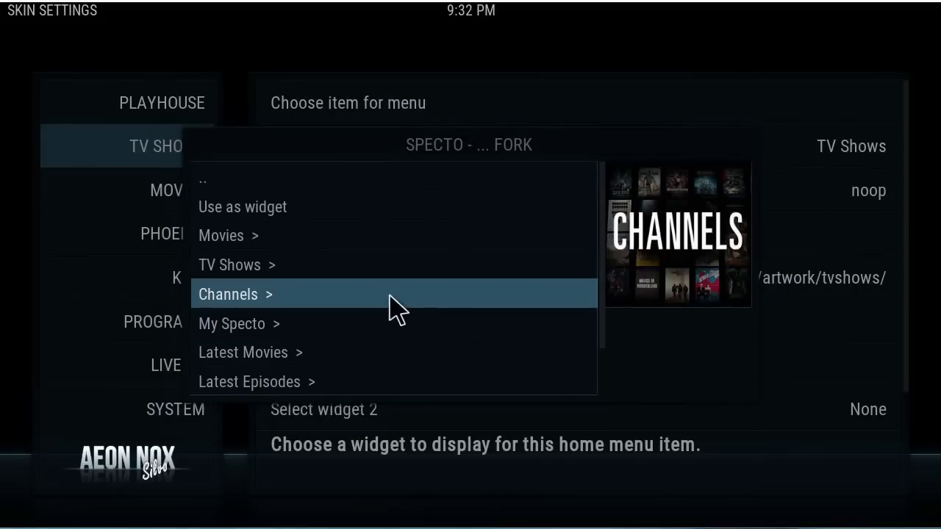
left_click(341, 269)
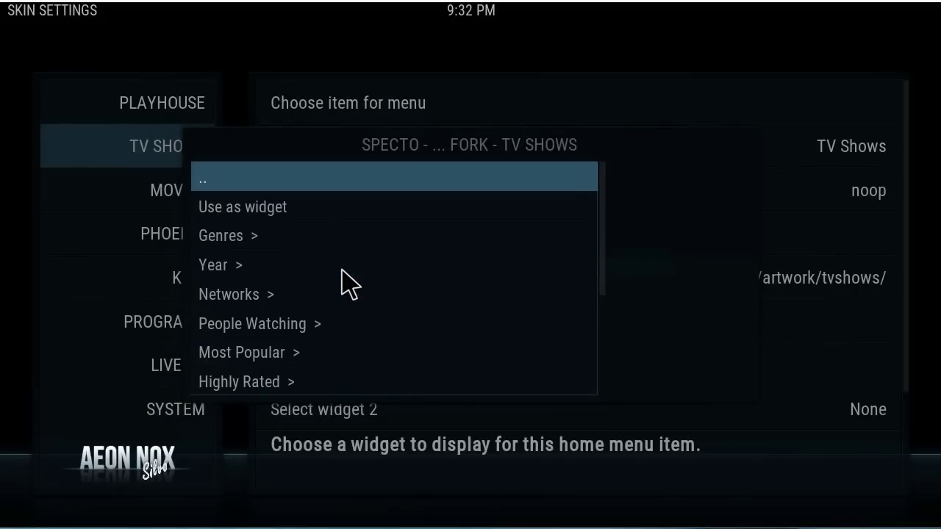
- Use Specto's TV Shows listing as widget 1, keeping the suggested title
left_click(302, 250)
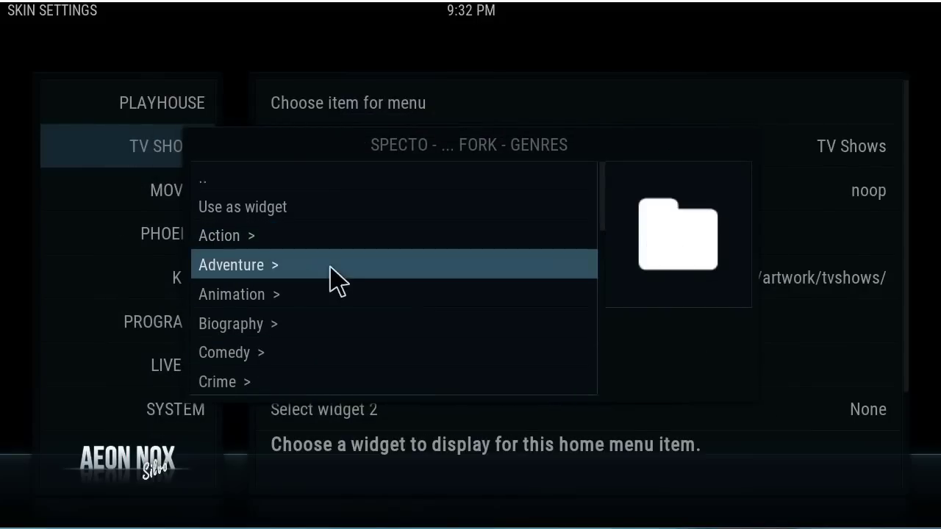
left_click(235, 184)
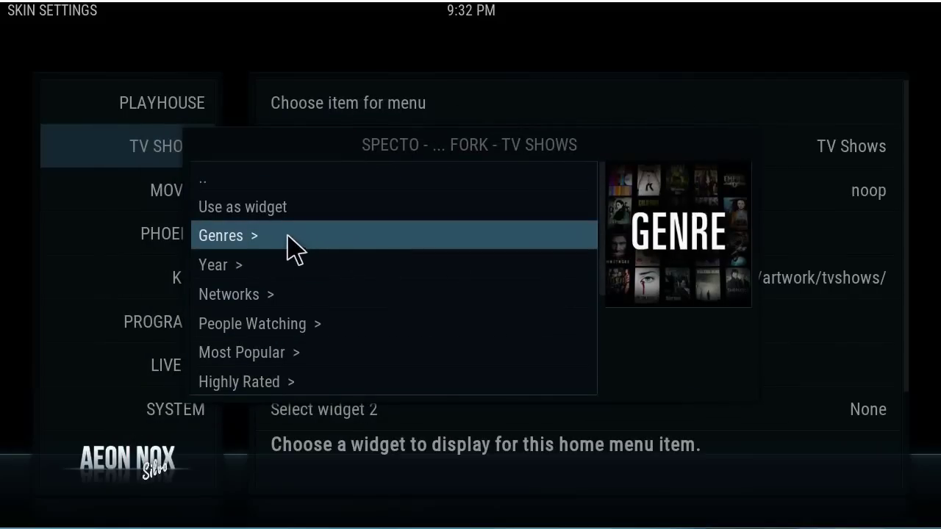
left_click(276, 212)
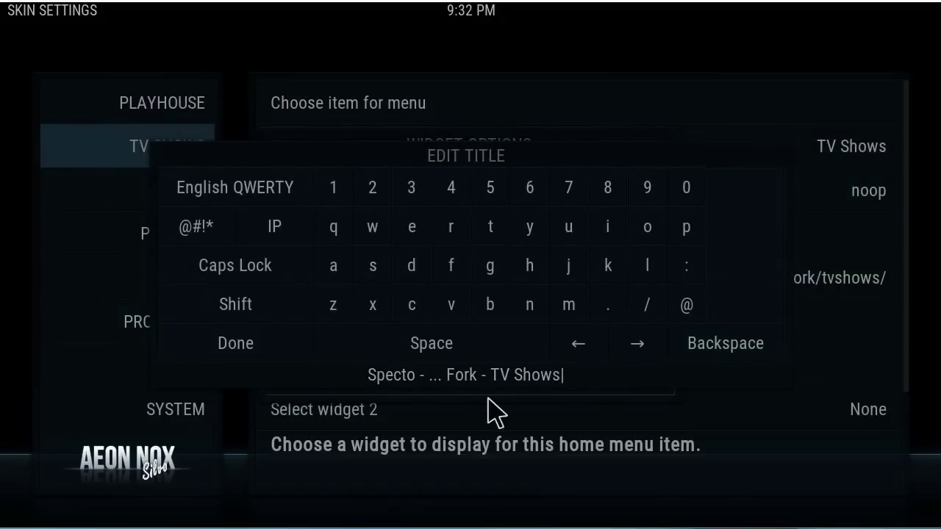
left_click(267, 343)
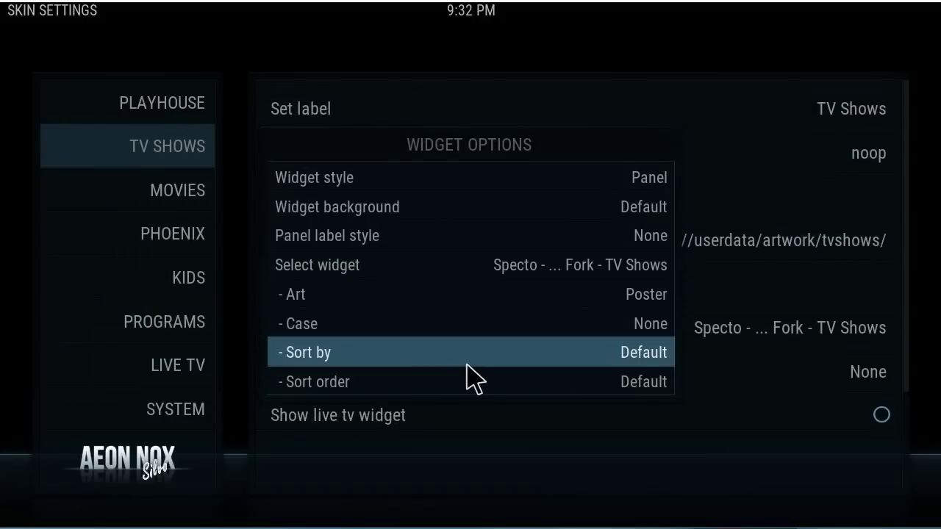
left_click(359, 299)
- Set widget 1 art to Square poster and open widget 2's options
left_click(335, 212)
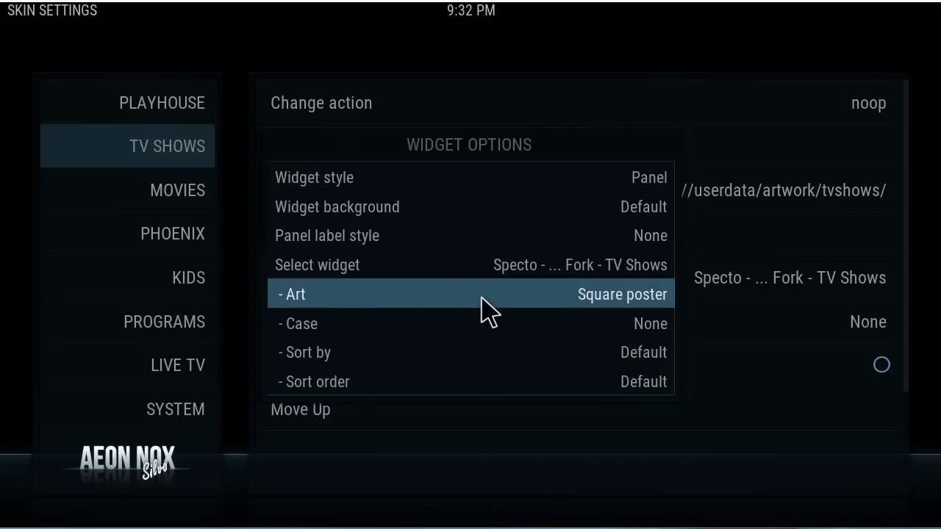
key("Escape")
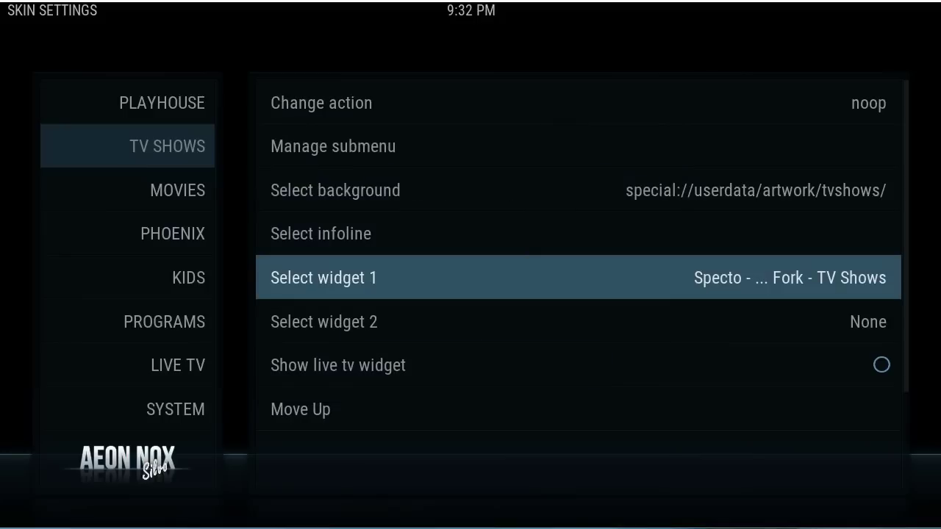
left_click(498, 339)
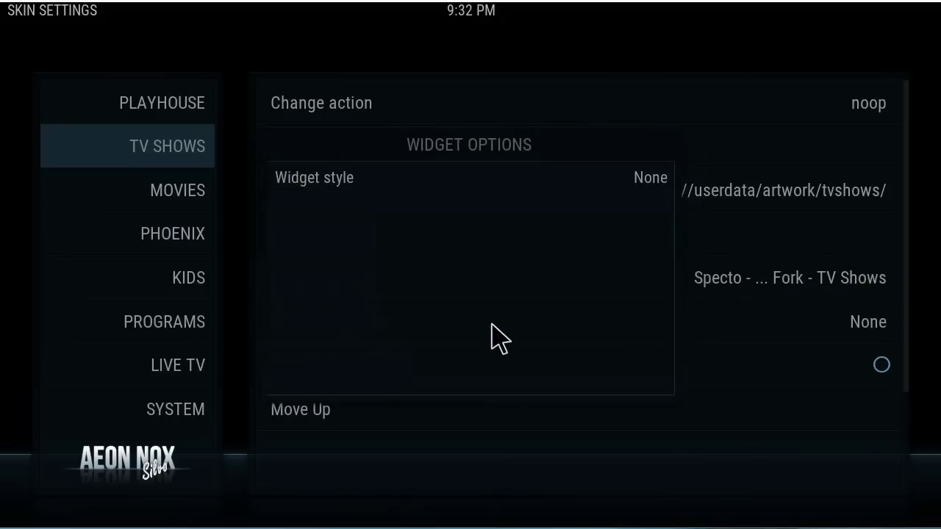
- Switch widget 2 to List extended and open its content picker
left_click(395, 187)
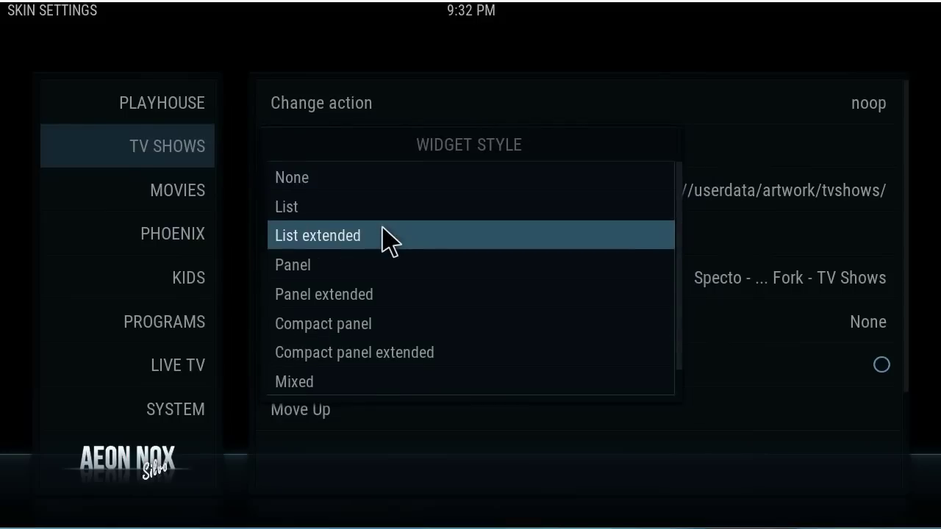
scroll(323, 208, "down", 1)
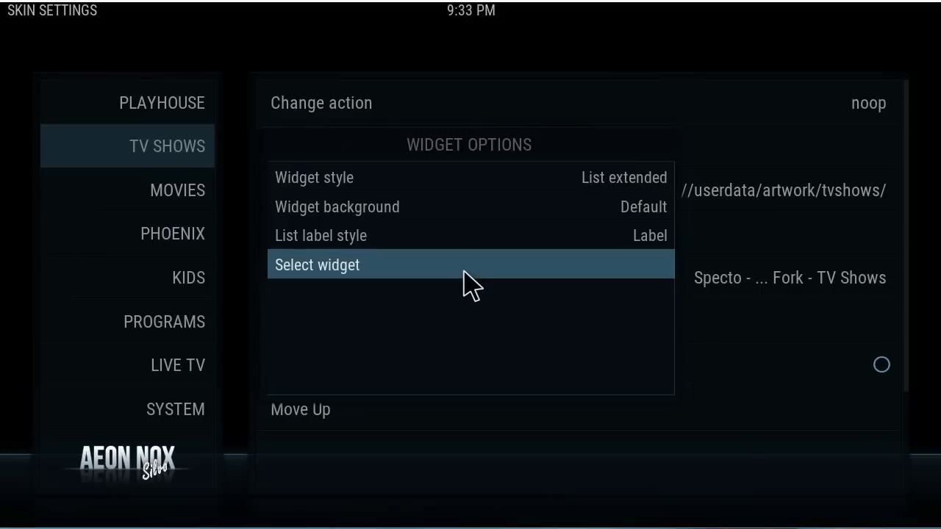
left_click(382, 281)
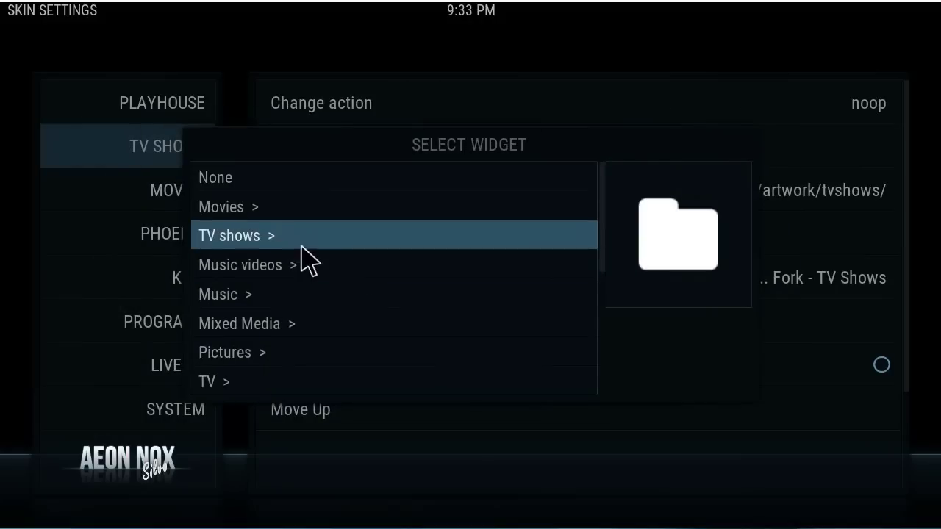
- Navigate Add-On > Video Add-On > Specto > TV Shows for the second widget
scroll(260, 233, "down", 2)
scroll(260, 232, "down", 7)
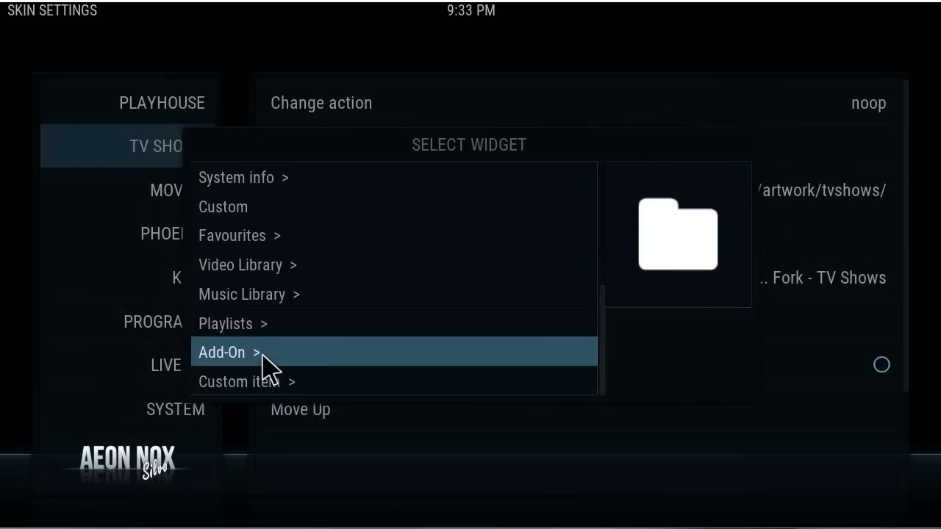
left_click(269, 363)
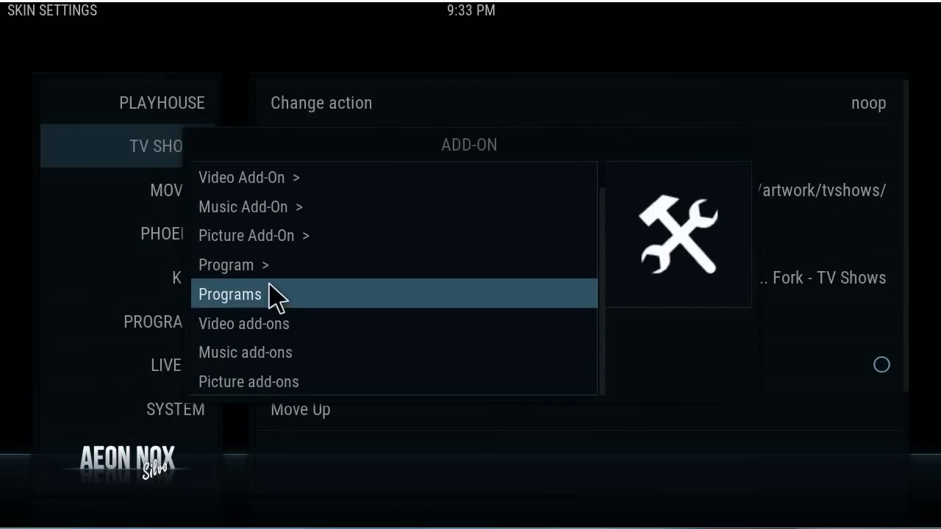
left_click(238, 185)
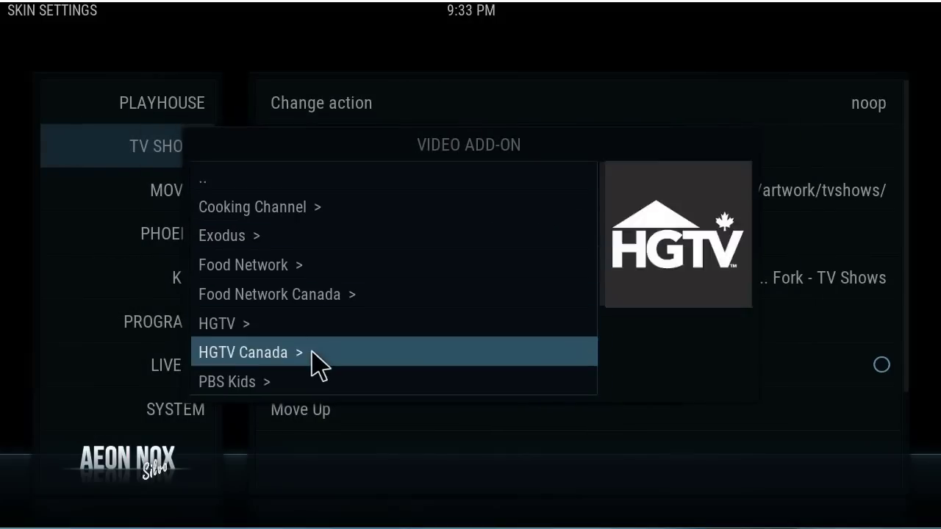
scroll(313, 357, "down", 2)
left_click(315, 384)
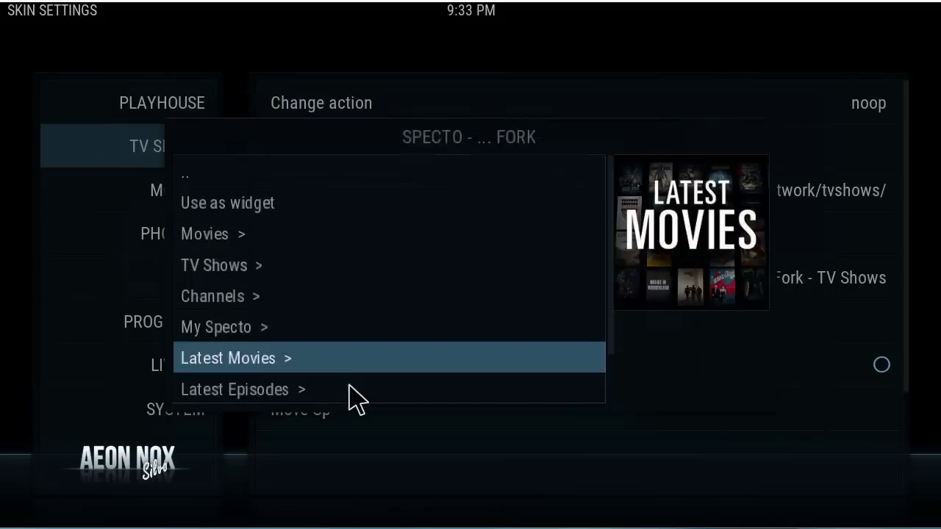
left_click(308, 274)
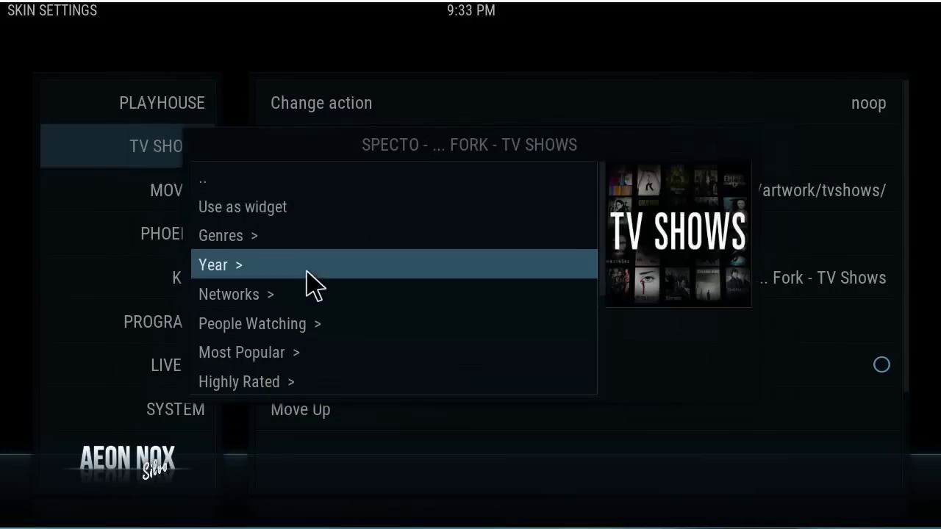
- Choose Specto's Highly Rated TV shows listing as widget 2's content
scroll(332, 283, "down", 2)
scroll(356, 283, "down", 1)
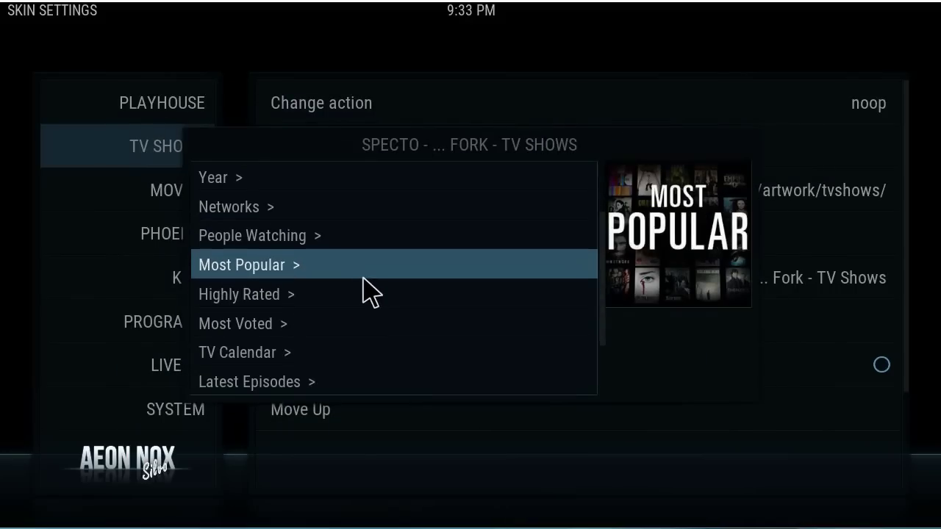
scroll(359, 291, "down", 1)
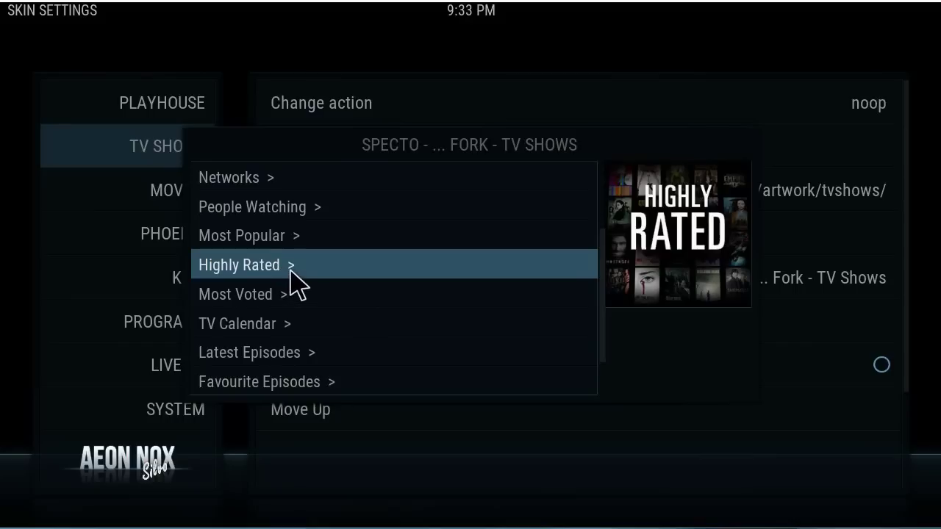
scroll(324, 298, "down", 2)
scroll(269, 335, "up", 5)
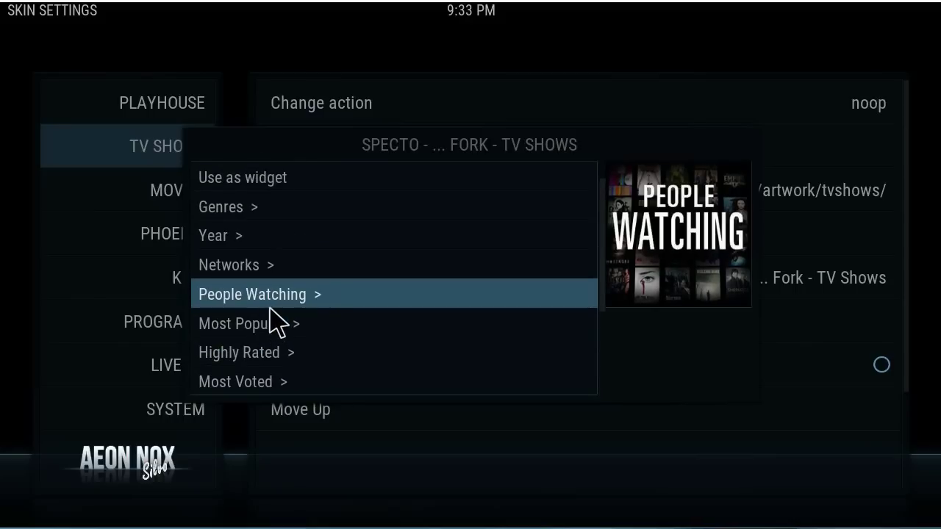
scroll(269, 335, "down", 2)
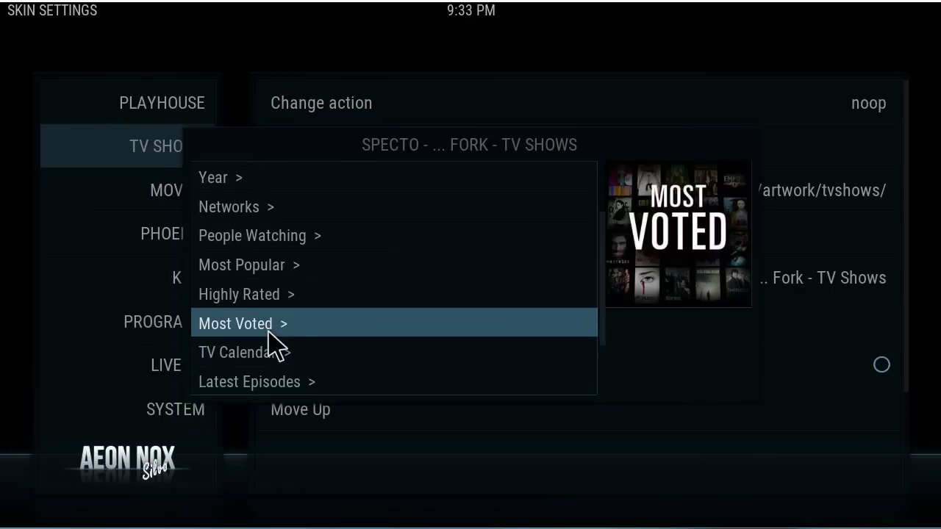
left_click(254, 307)
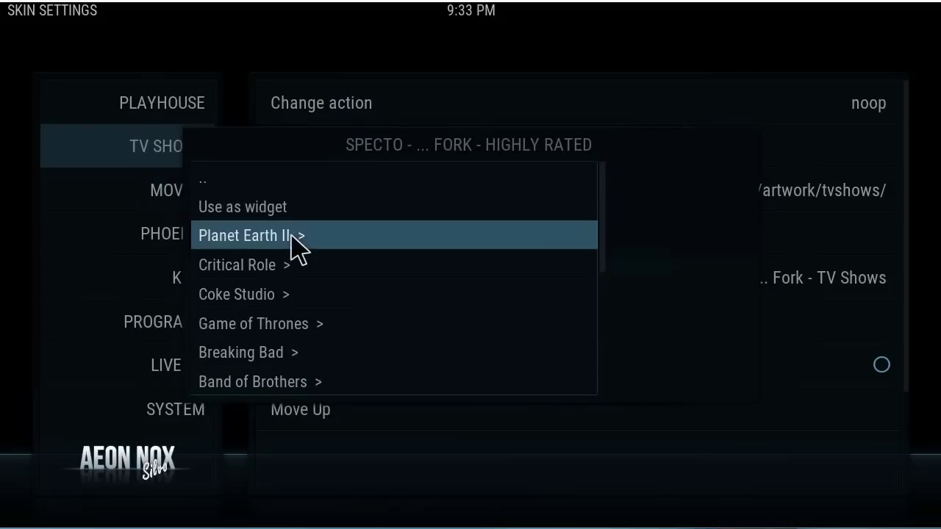
left_click(279, 218)
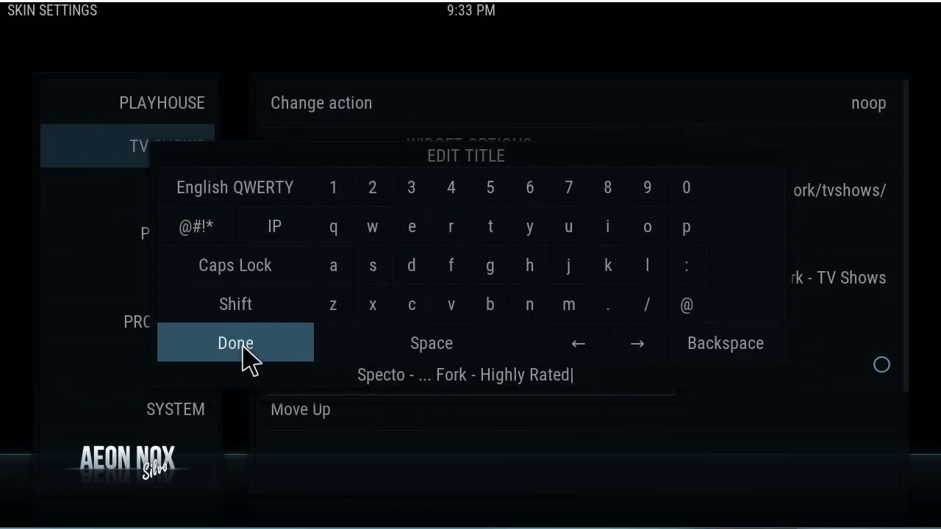